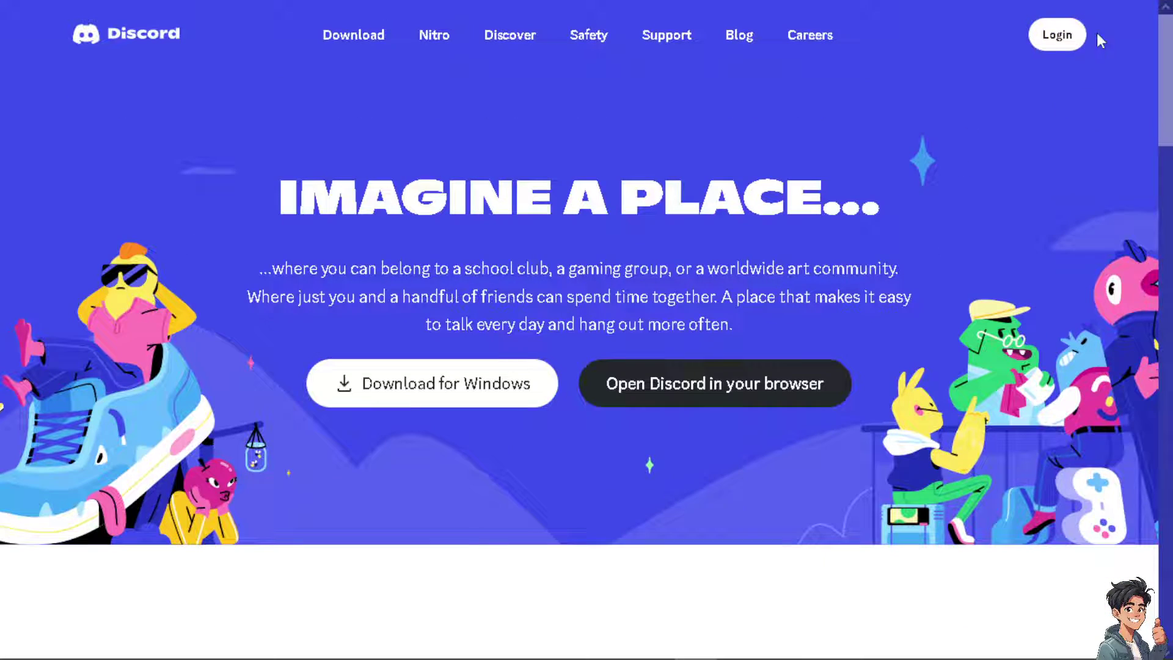
Go to the Discord sign-in page and switch to registering a new account
{"action": "left_click", "coordinate": [1059, 37]}
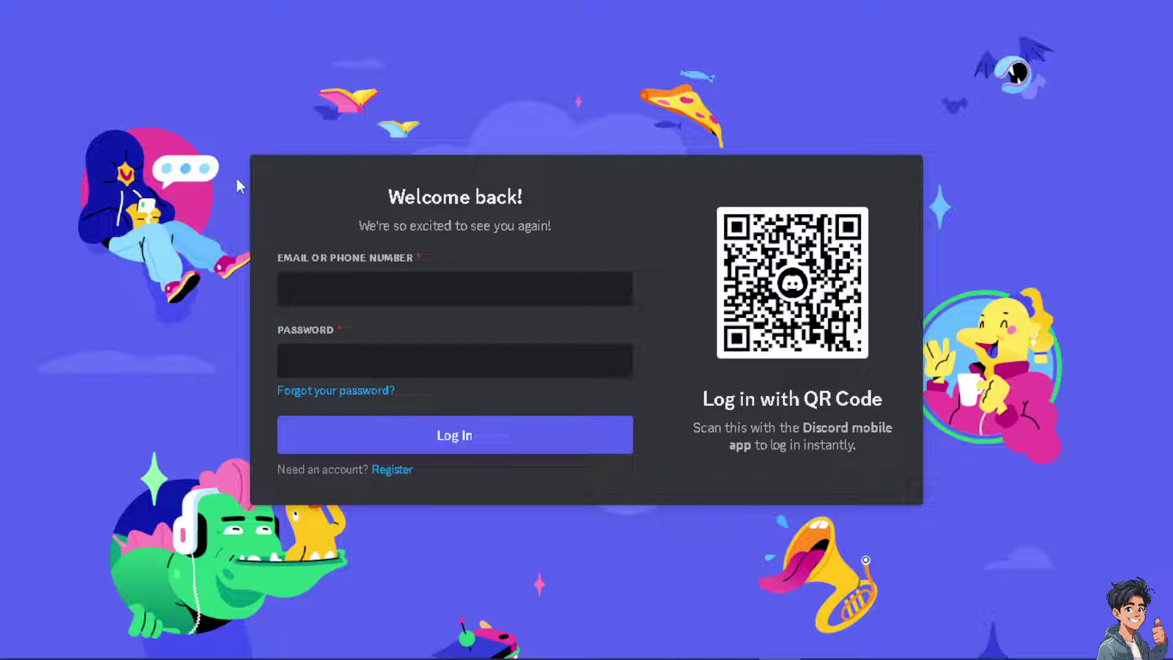
{"action": "left_click", "coordinate": [392, 470]}
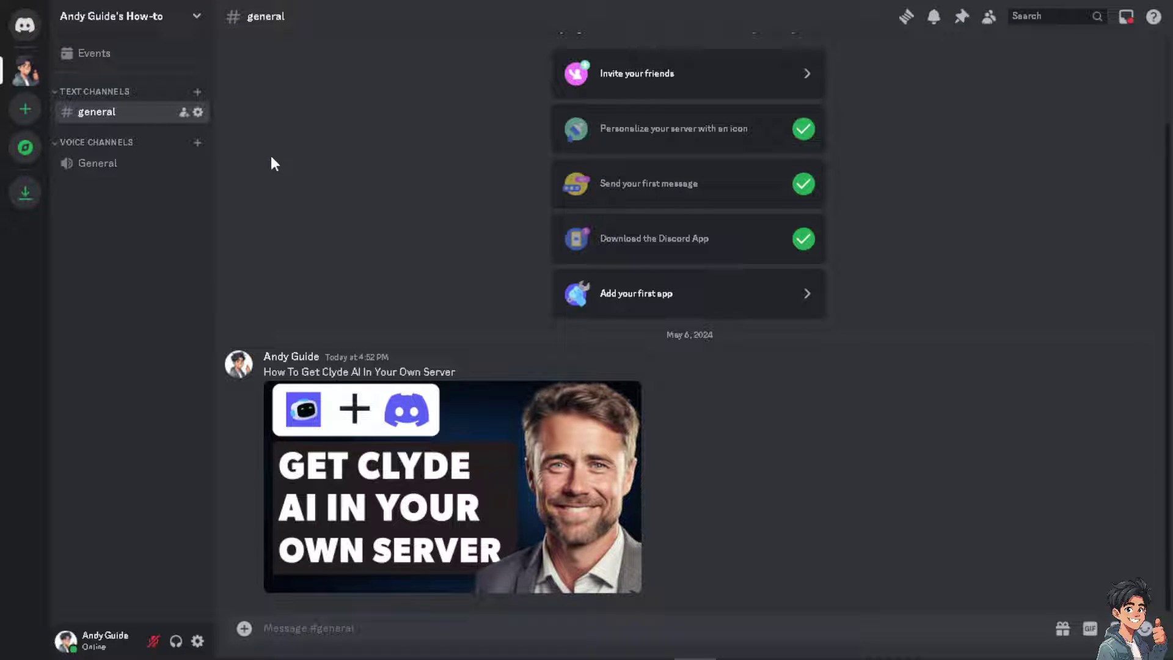
Open the #general channel settings and view its Integrations page
{"action": "left_click", "coordinate": [198, 112]}
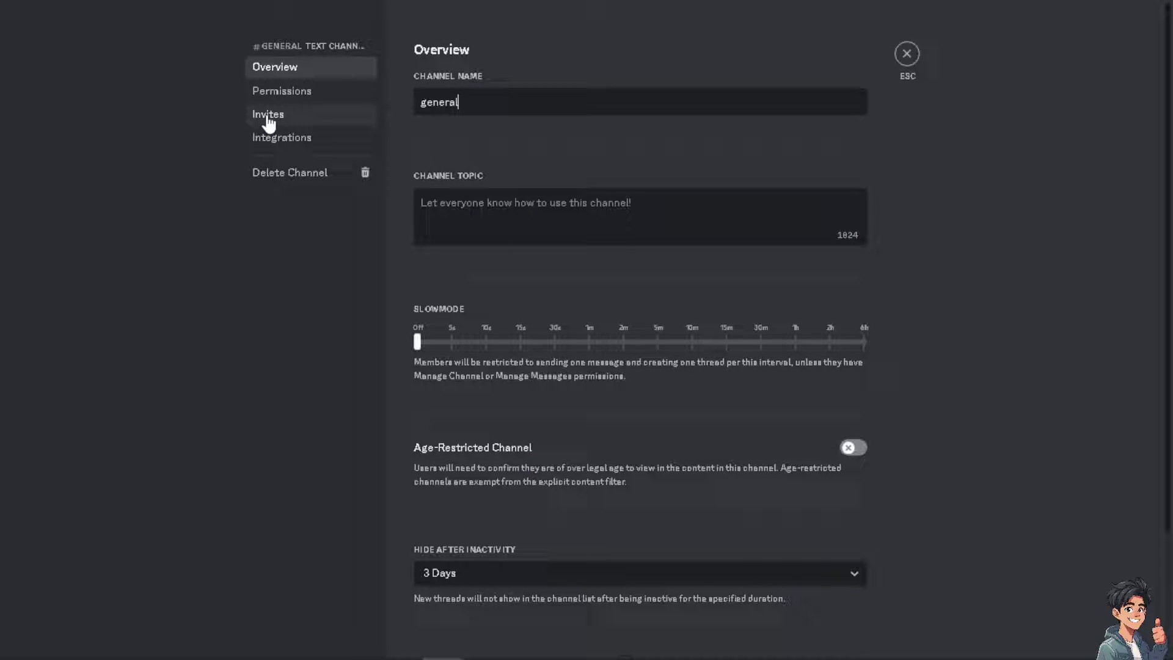
{"action": "left_click", "coordinate": [290, 140]}
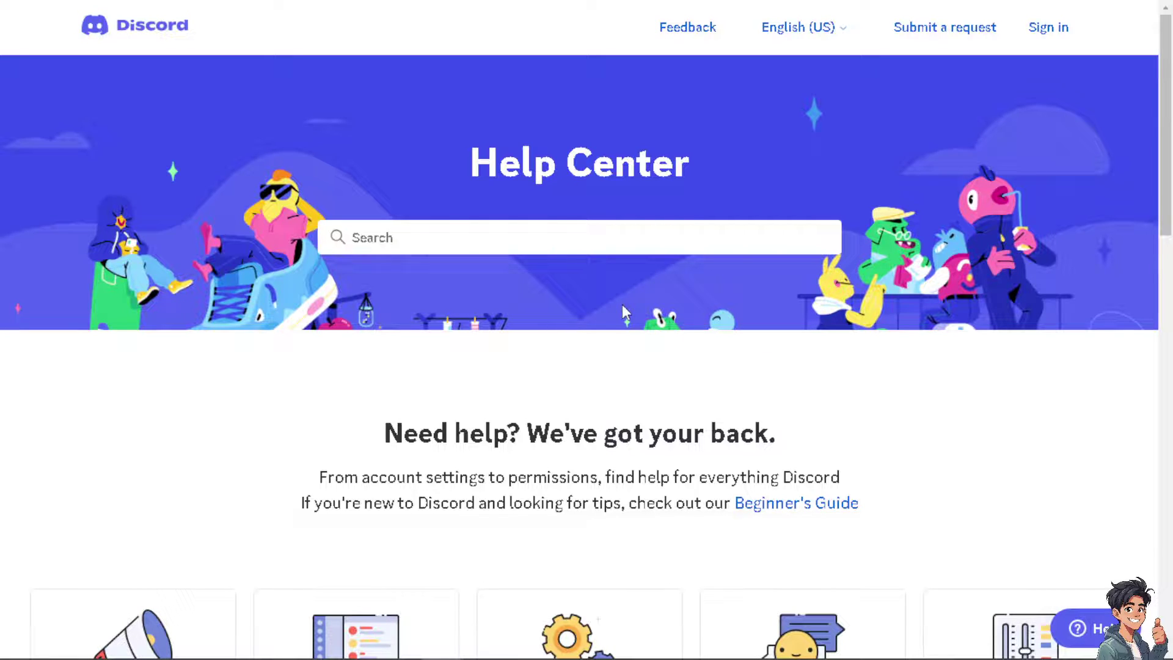
{"action": "scroll", "coordinate": [621, 304], "scroll_direction": "down", "scroll_amount": 1}
{"action": "scroll", "coordinate": [621, 306], "scroll_direction": "down", "scroll_amount": 2}
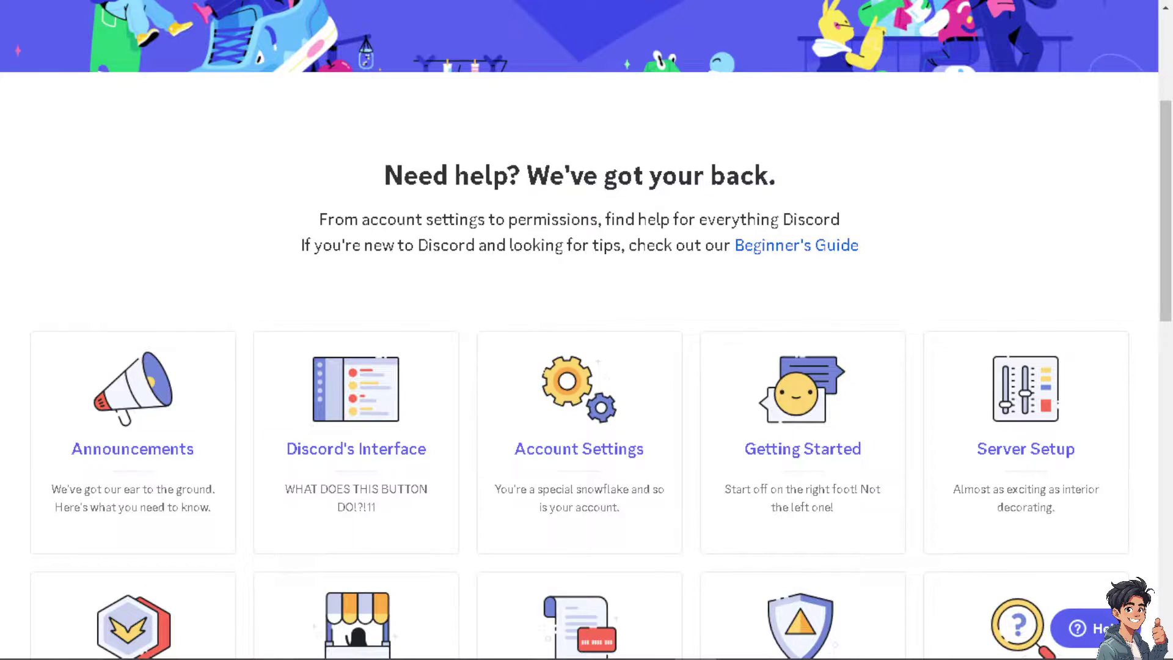
{"action": "scroll", "coordinate": [587, 366], "scroll_direction": "down", "scroll_amount": 1}
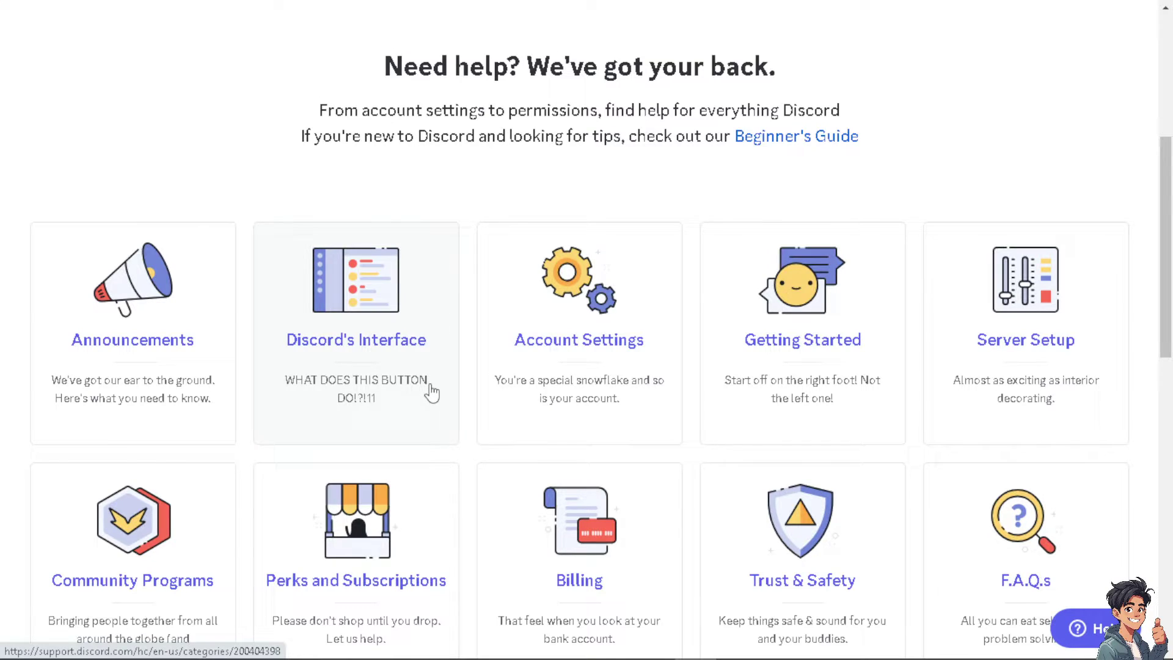
{"action": "scroll", "coordinate": [430, 392], "scroll_direction": "up", "scroll_amount": 2}
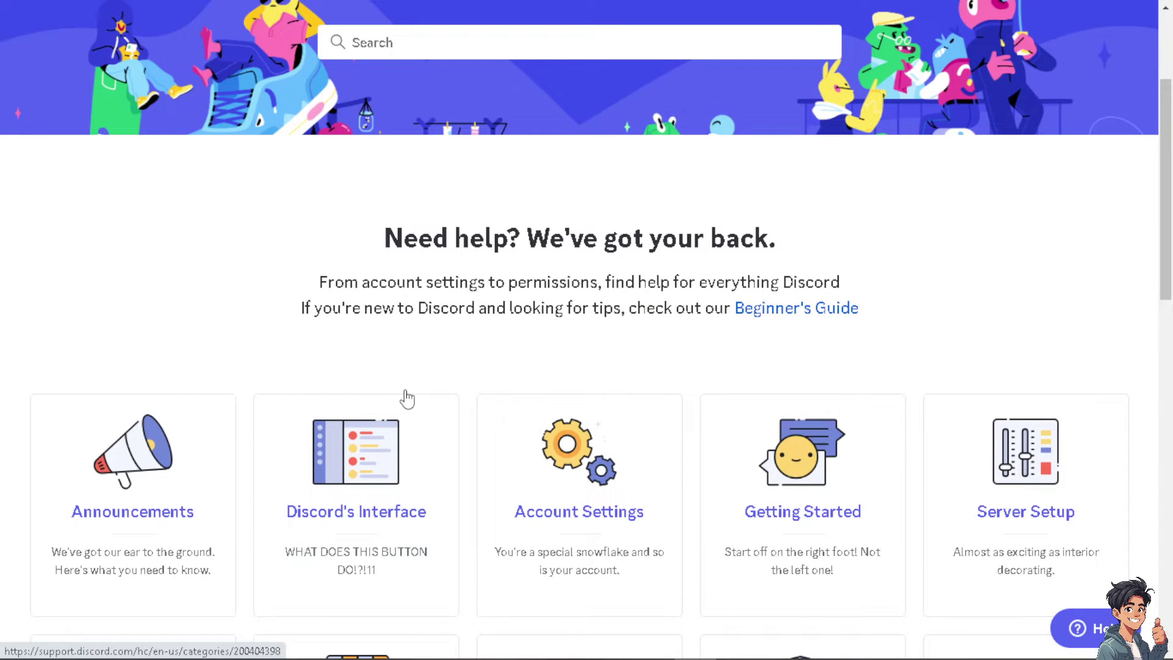